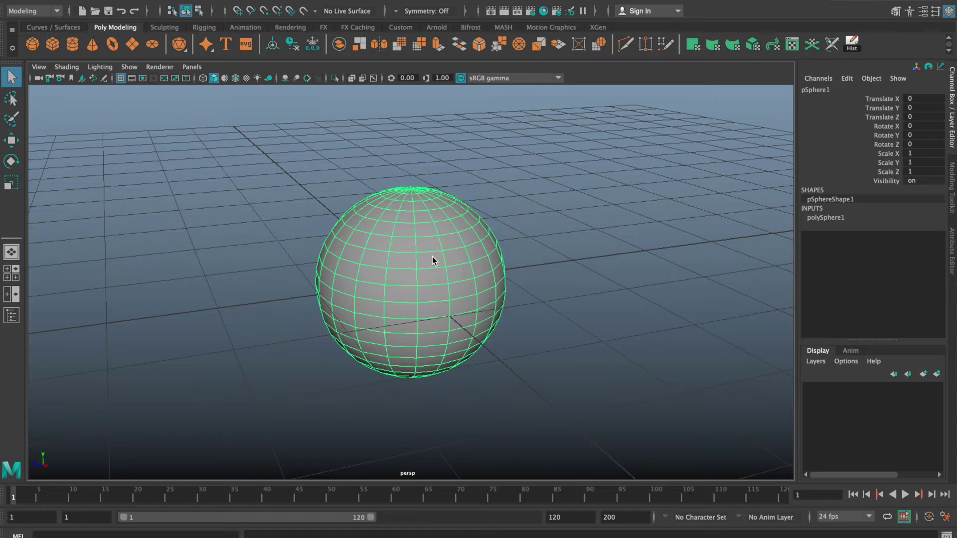
Switch the sphere to vertex selection mode and select a single vertex on its side.
middle_click_drag(433, 259, 429, 241, "alt")
right_click(446, 234)
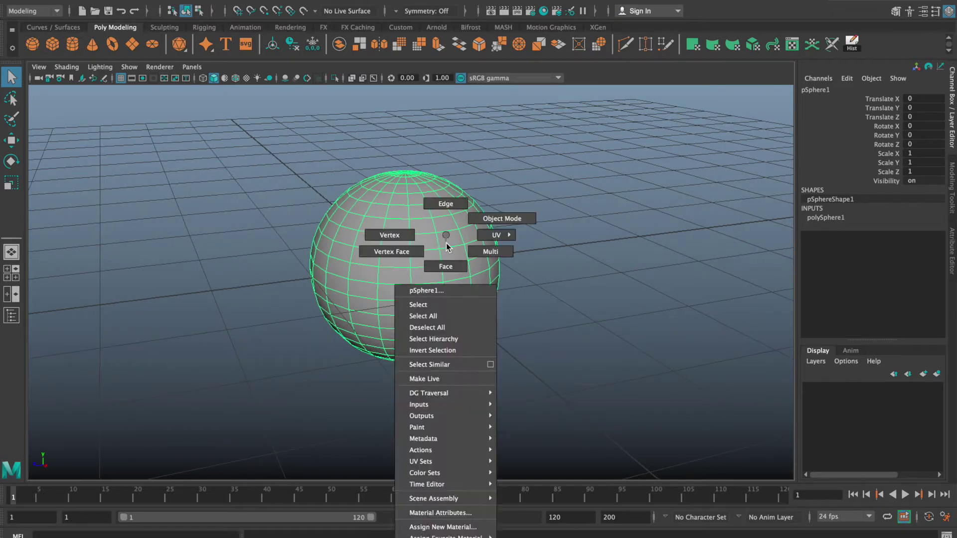
left_click(451, 264)
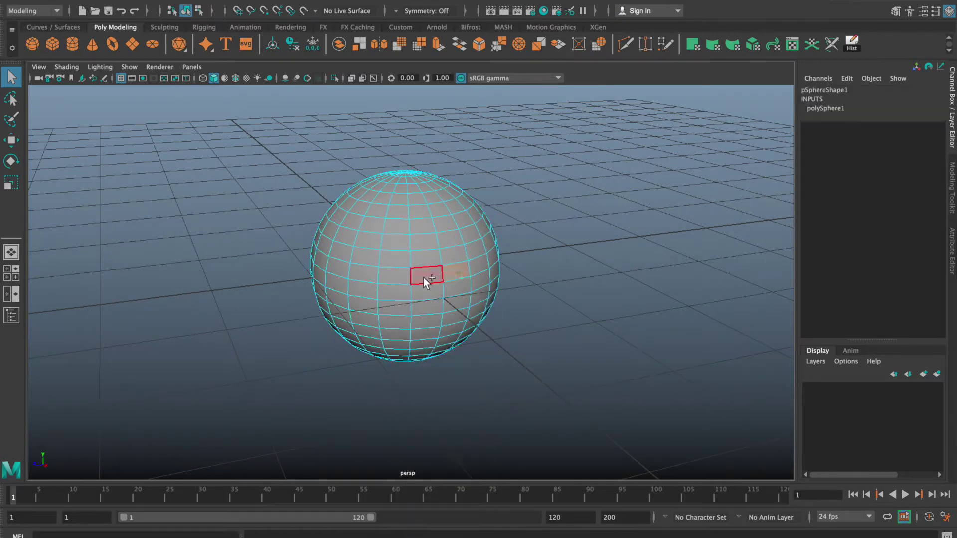
left_click_drag(487, 313, 558, 319, "alt")
right_click_drag(462, 269, 423, 268)
left_click(473, 264)
left_click_drag(552, 287, 554, 319, "alt")
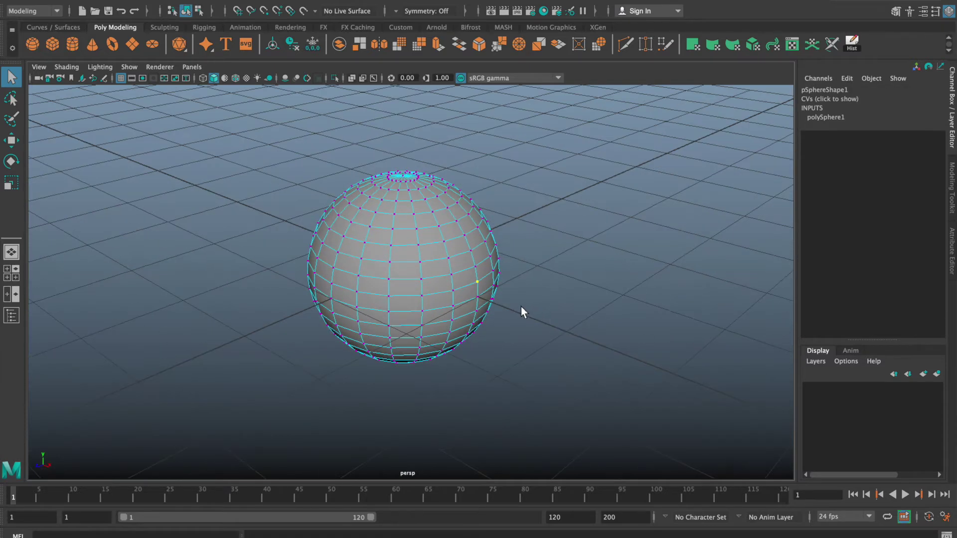
Move the selected sphere vertex far outward along the X axis to form a long spike.
middle_click_drag(522, 307, 459, 281, "alt")
key("w")
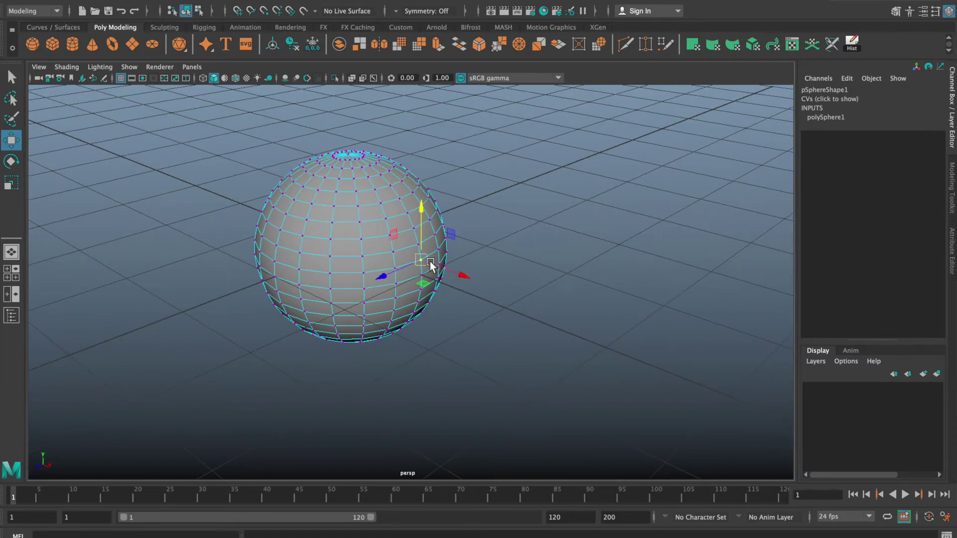
left_click_drag(460, 275, 619, 384)
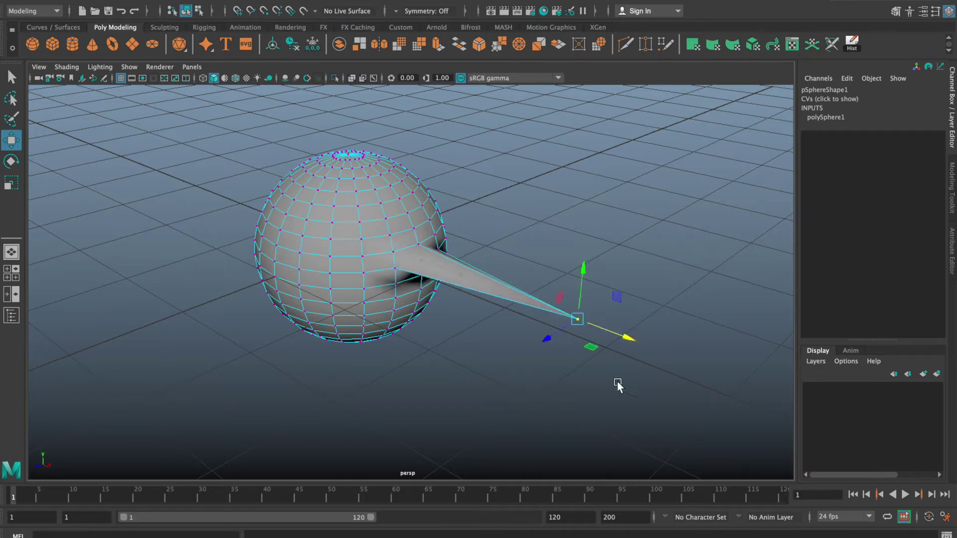
Select two vertices at the base of the spike, where it meets the sphere.
right_click_drag(436, 293, 363, 226)
scroll(426, 273, "up", 10)
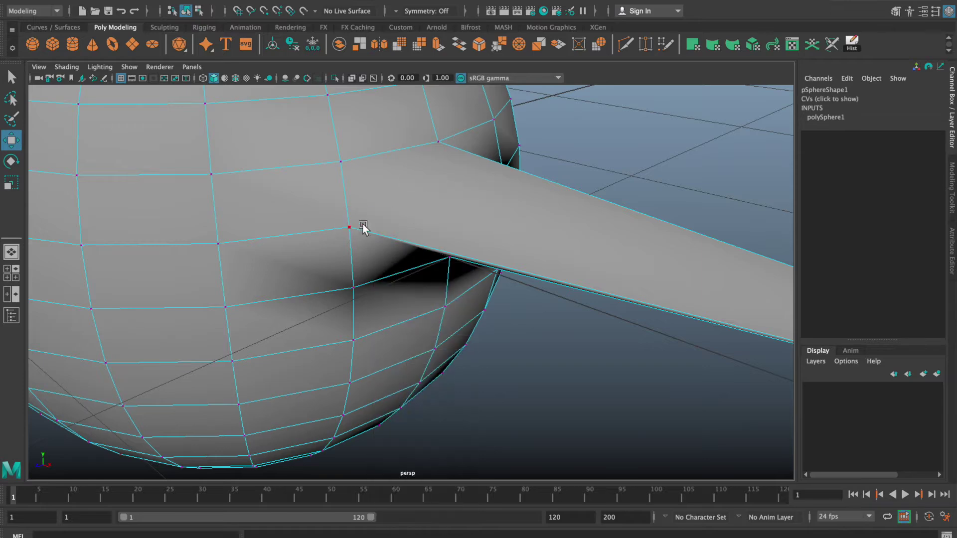
left_click_drag(394, 187, 549, 233, "alt")
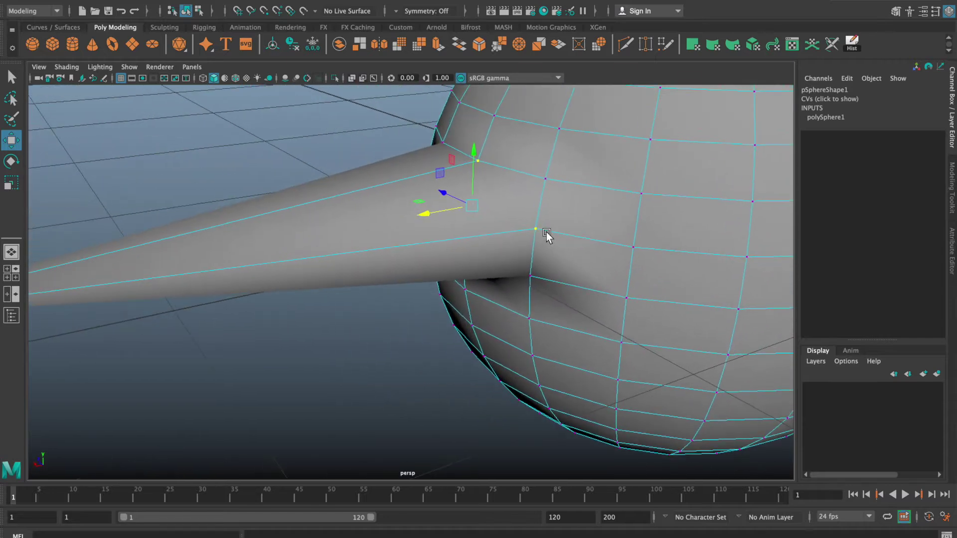
right_click_drag(546, 232, 449, 234, "ctrl")
scroll(449, 235, "down", 5)
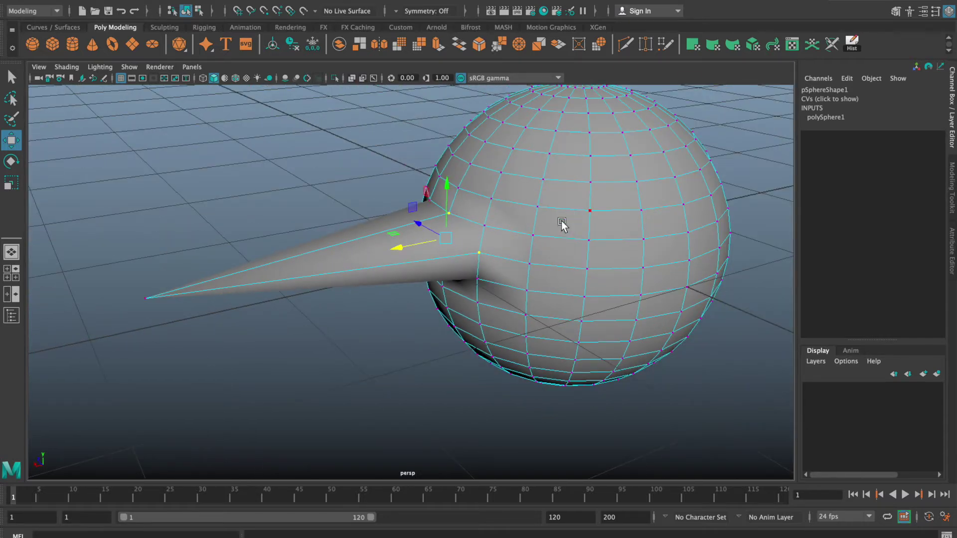
Undo the base vertex selections and the spike move to restore the sphere's round shape.
left_click_drag(562, 224, 665, 236, "alt")
key("ctrl+z")
key("ctrl+z")
key("ctrl+z")
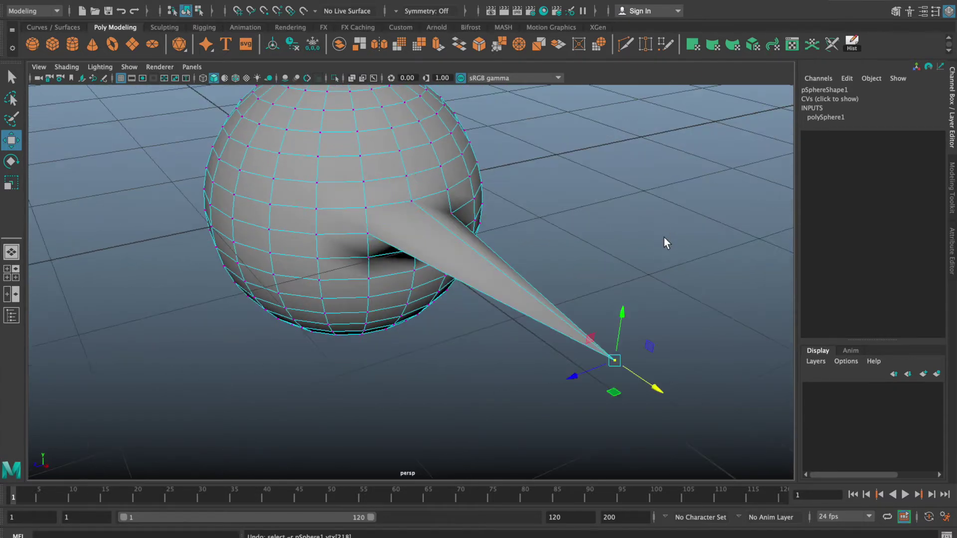
key("ctrl+z")
key("ctrl+z")
key("ctrl+z")
Turn on Soft Select for the sphere's side vertex and pull it outward along the X axis into a smooth bulge.
left_click(427, 236)
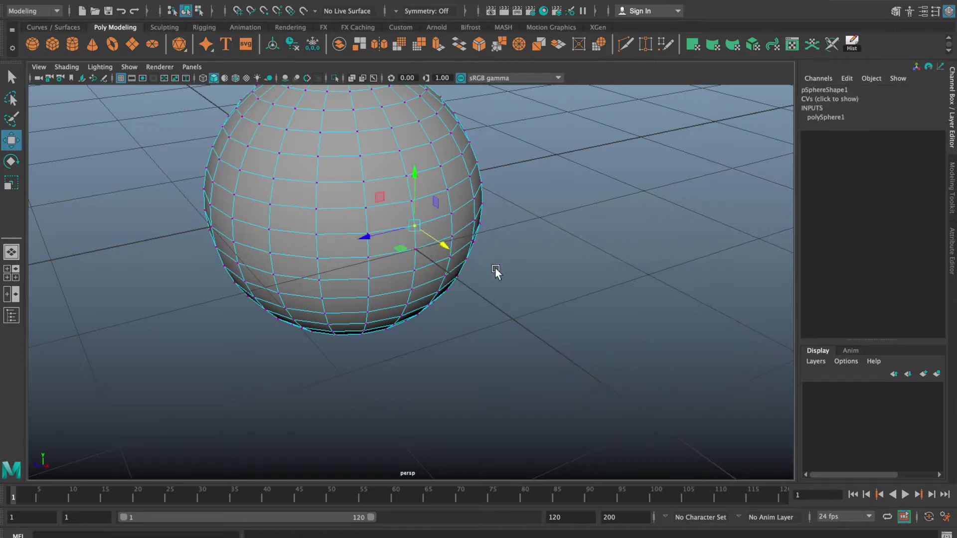
key("b")
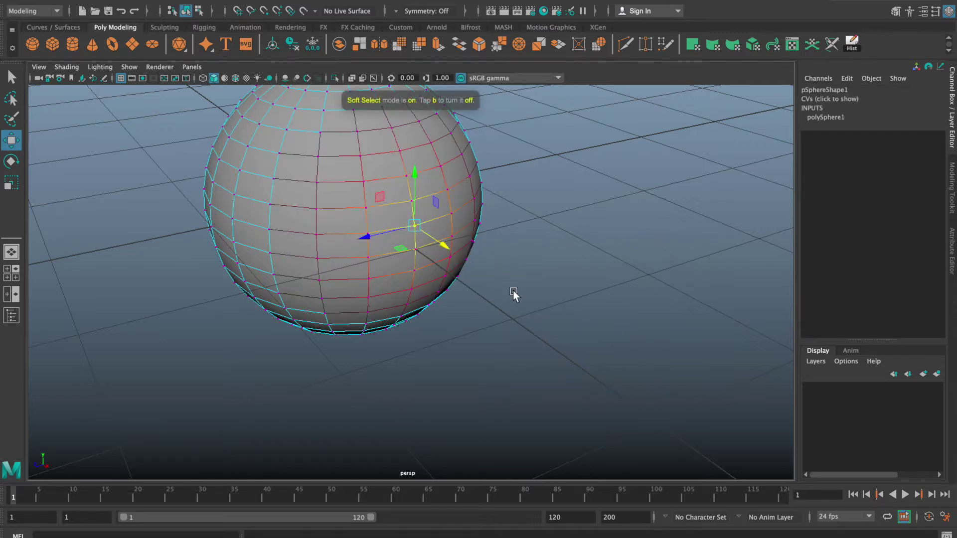
left_click_drag(524, 260, 549, 258, "alt")
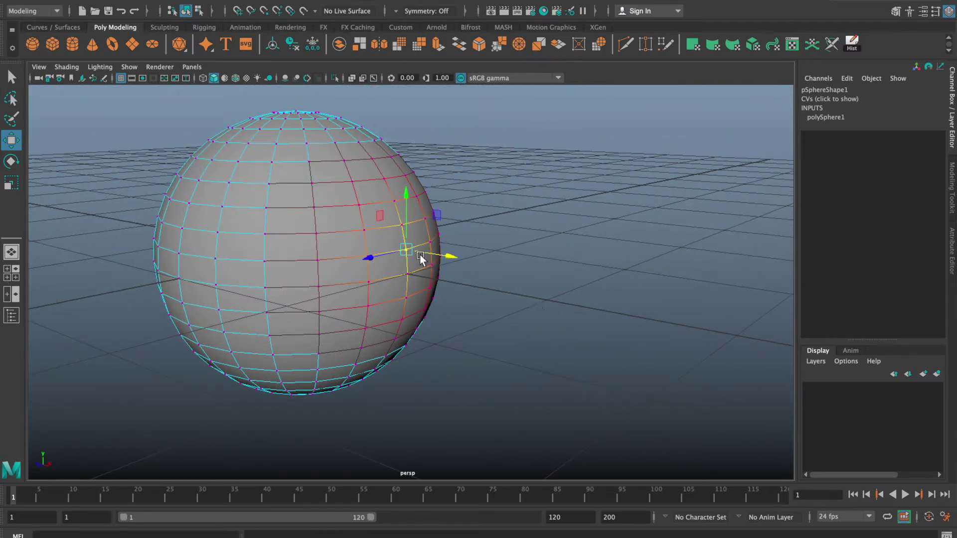
left_click(580, 254)
left_click(406, 248)
left_click_drag(449, 261, 579, 282)
left_click_drag(579, 323, 549, 333, "alt")
left_click_drag(597, 287, 502, 282, "alt")
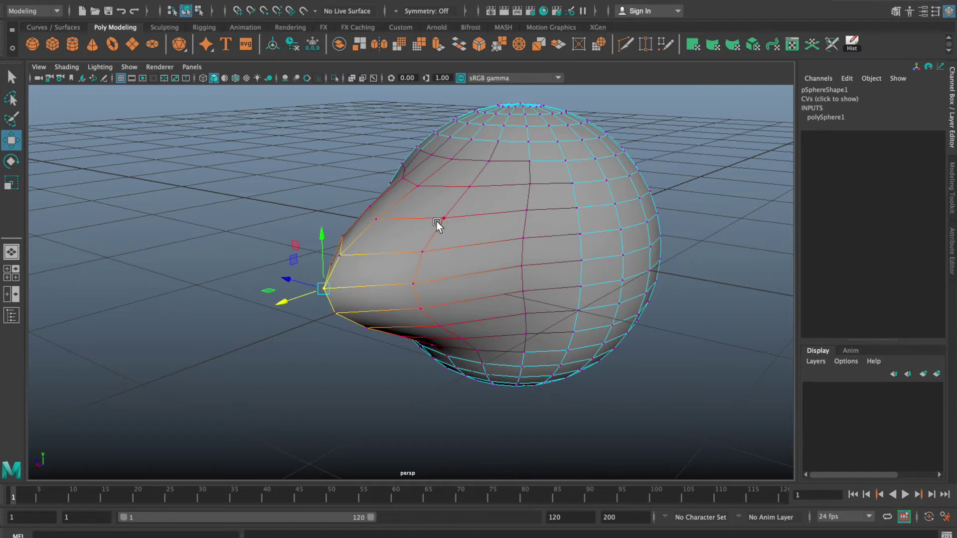
Toggle Soft Select off and back on, and narrow its falloff radius to 0.78.
key("b")
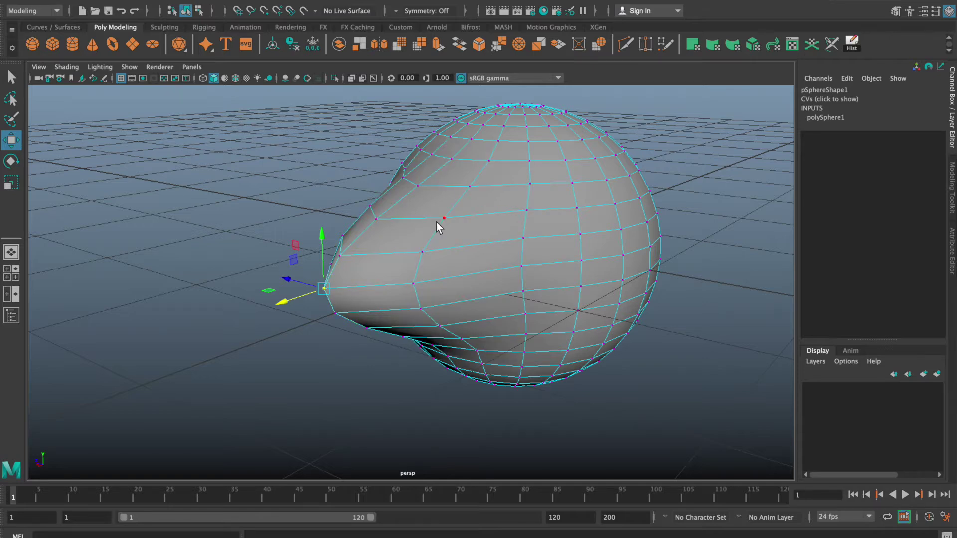
key("b")
left_click_drag(414, 241, 530, 259, "alt")
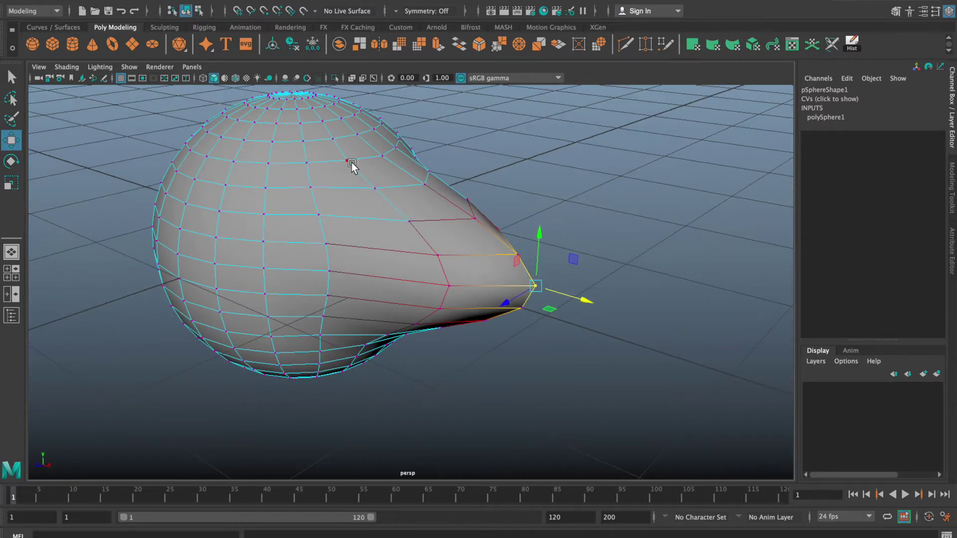
Open the Move tool's Soft Selection settings, choose the Surface falloff mode, and widen the falloff radius to 1.87.
double_click(14, 143)
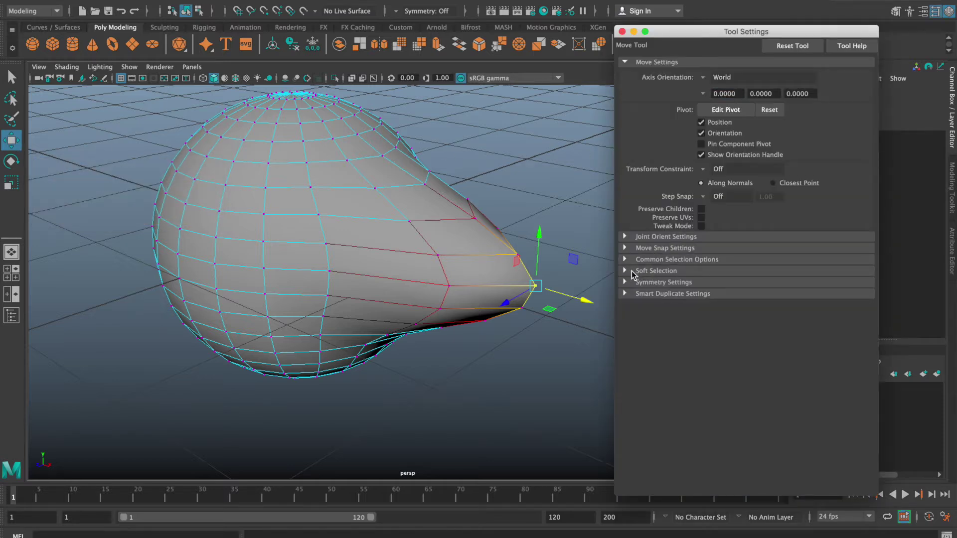
left_click(629, 272)
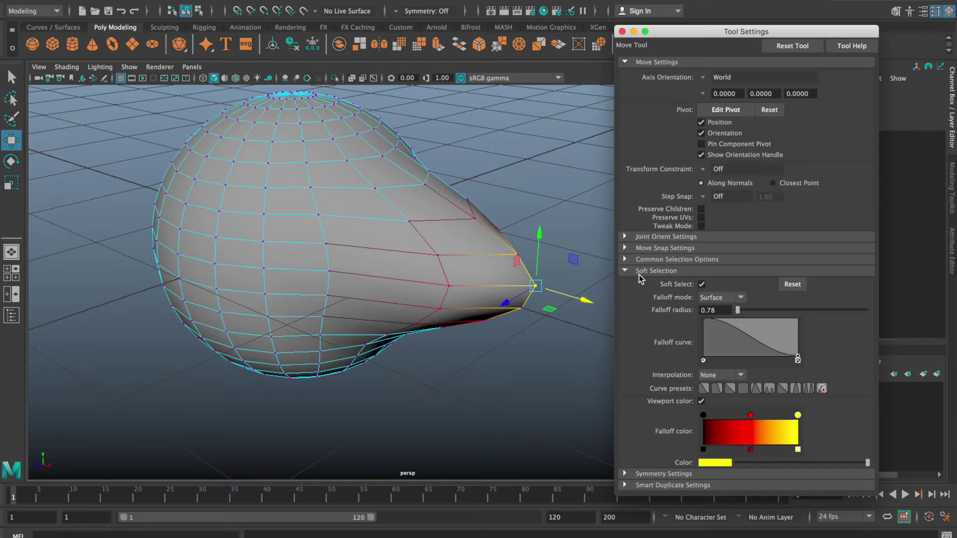
left_click(730, 298)
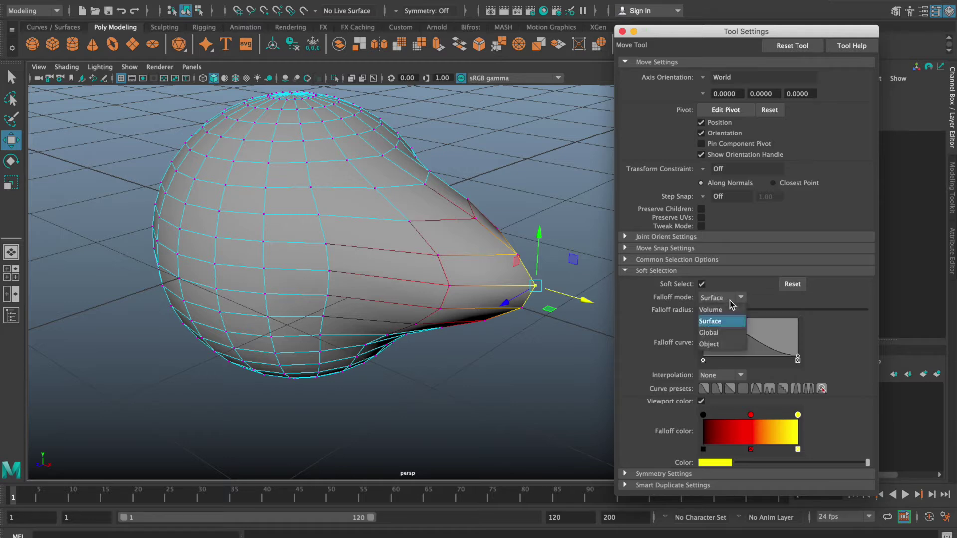
left_click(718, 323)
left_click_drag(439, 272, 632, 282, "alt")
key("b")
mouse_move(397, 247)
left_mouse_down("alt")
mouse_move(434, 242)
mouse_move(393, 238)
left_mouse_up("alt")
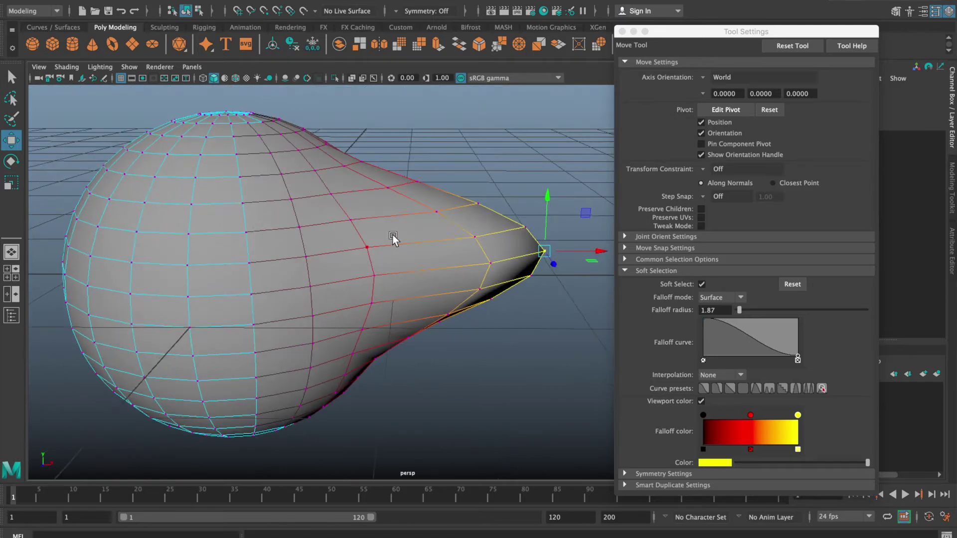
left_click_drag(280, 252, 321, 230, "alt")
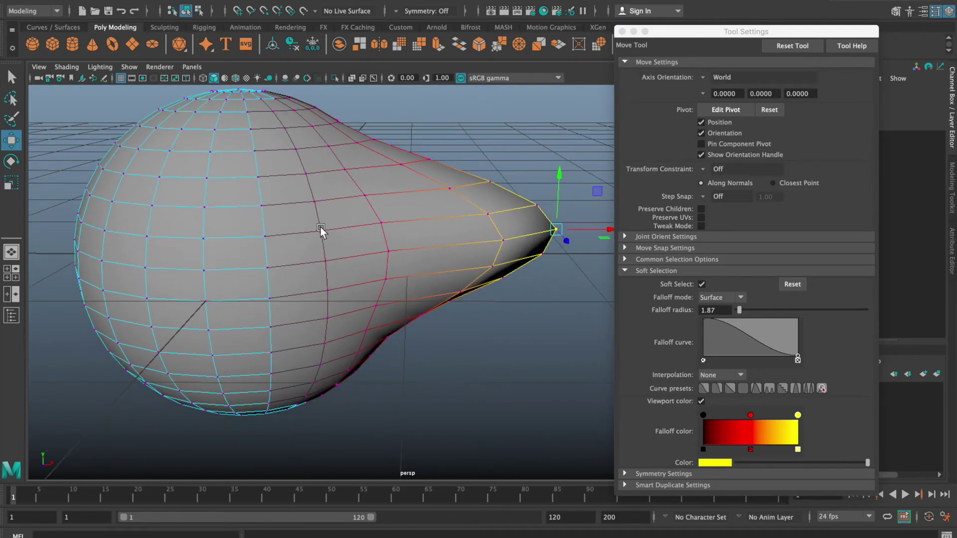
Change the soft selection falloff mode to Volume.
left_click(723, 297)
left_click(728, 308)
mouse_move(502, 249)
left_mouse_down("alt")
mouse_move(475, 242)
mouse_move(491, 255)
left_mouse_up("alt")
scroll(347, 204, "down", 3)
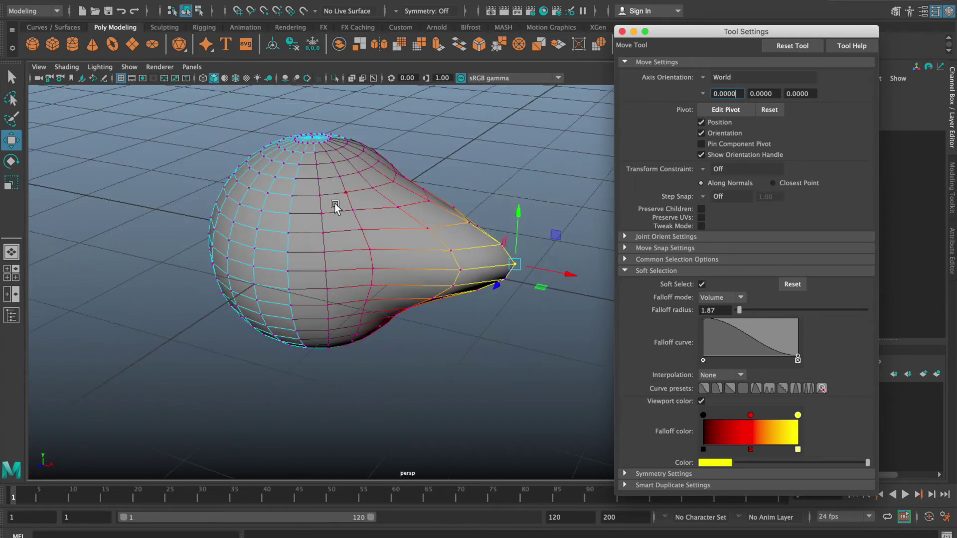
Delete the deformed sphere and create a polygon cube in its place.
right_click_drag(335, 206, 363, 245)
key("Delete")
key("r")
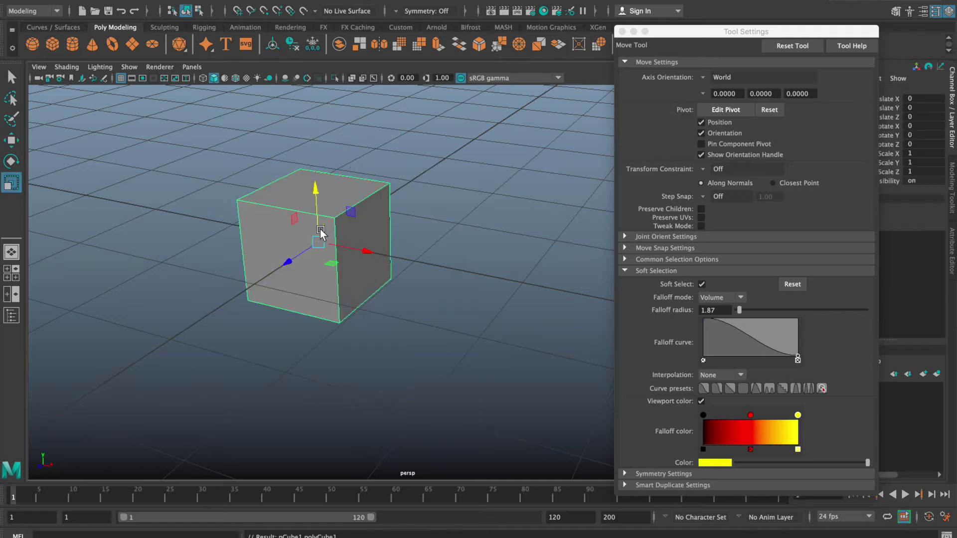
Set the cube's width, height and depth subdivisions to 5 each.
left_click_drag(801, 26, 675, 15)
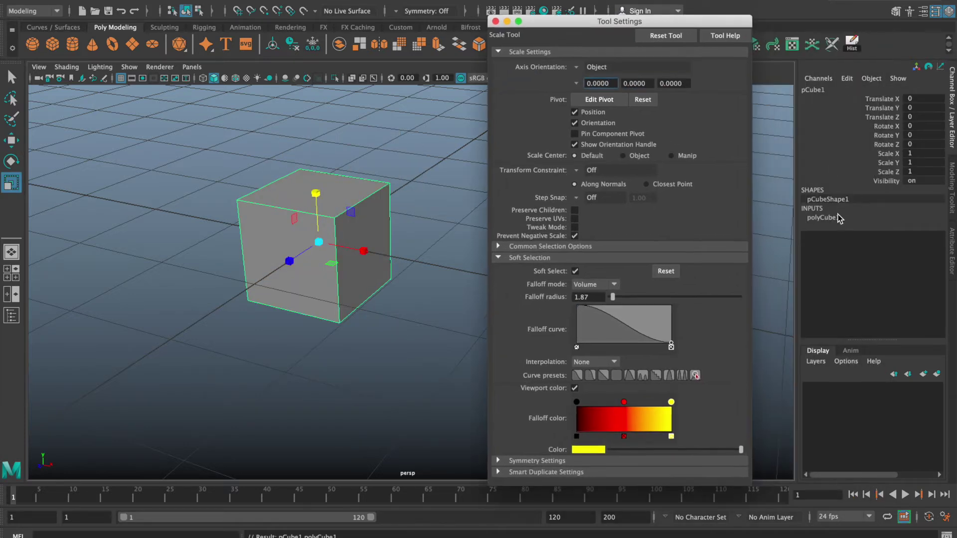
double_click(920, 254)
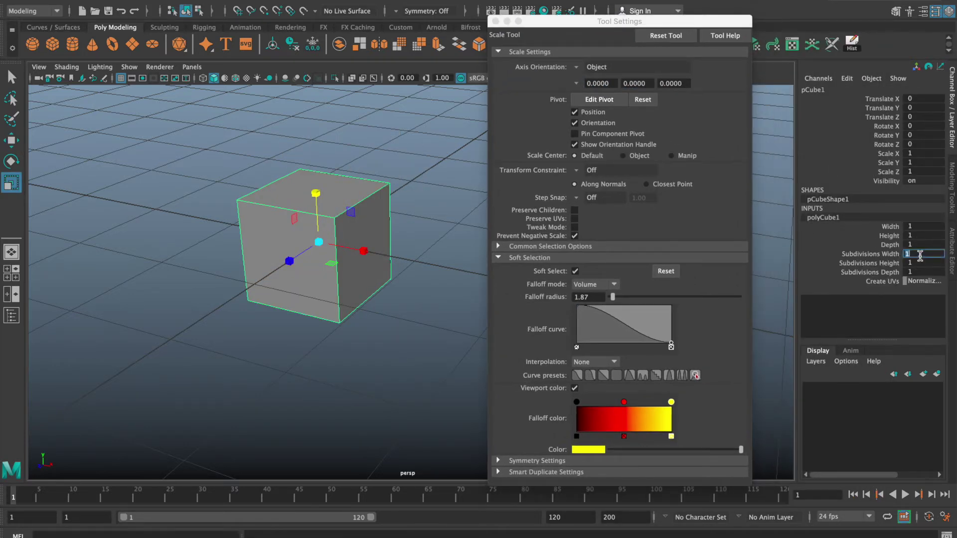
type("5")
key("Tab")
type("5")
key("Tab")
type("5")
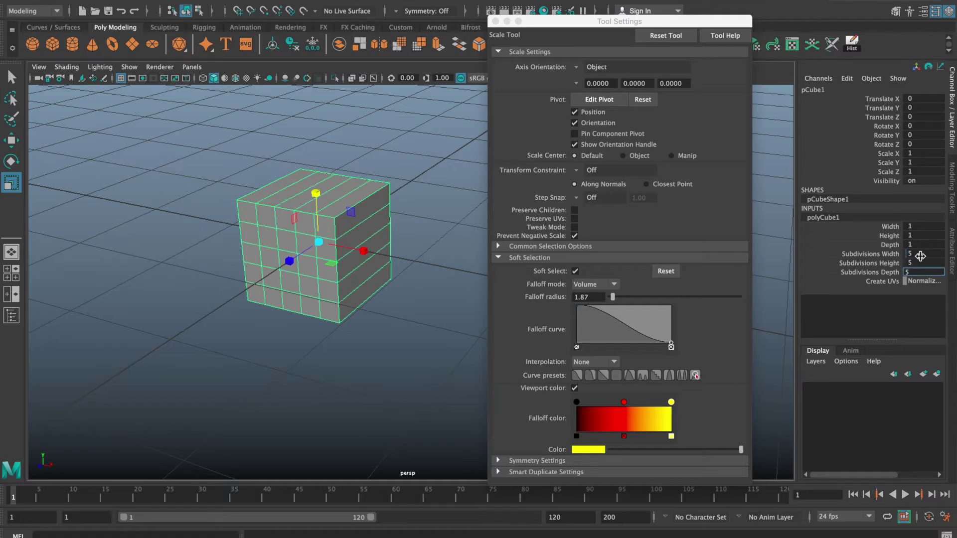
key("Return")
Scale the cube into a flat slab with Scale X 1.848, Y 0.321 and Z 1.848.
left_click_drag(464, 289, 366, 273, "alt")
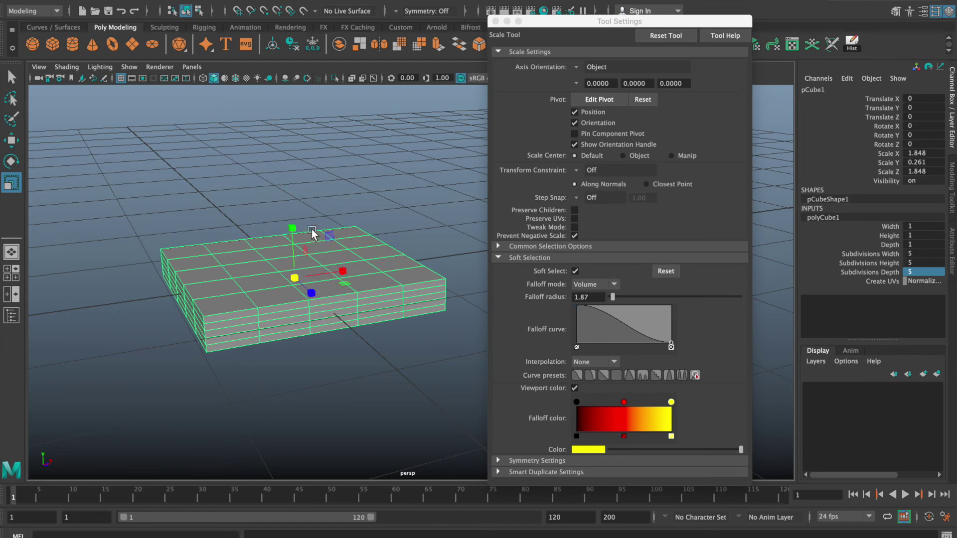
left_click_drag(293, 228, 295, 218)
key("f")
Switch the slab to face selection mode and select the center face on its top.
middle_click_drag(345, 252, 184, 130, "alt")
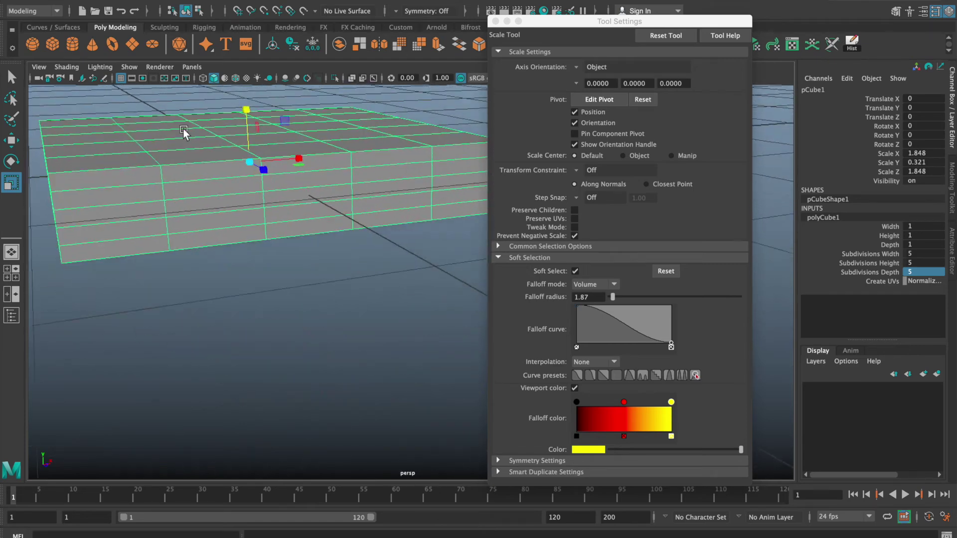
left_click_drag(183, 130, 356, 220, "alt")
middle_click_drag(320, 192, 364, 207, "alt")
right_click_drag(350, 191, 342, 192)
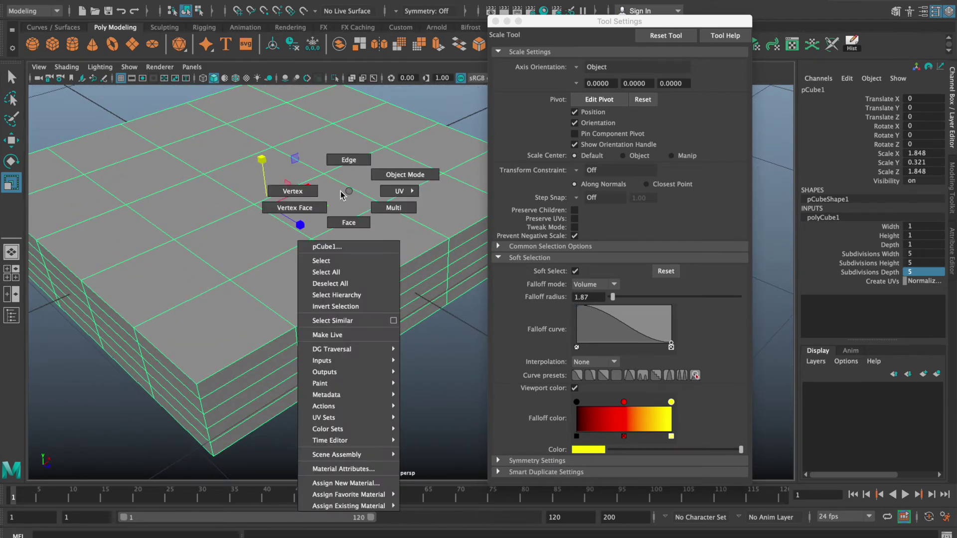
left_click(298, 191)
right_click_drag(270, 157, 274, 179)
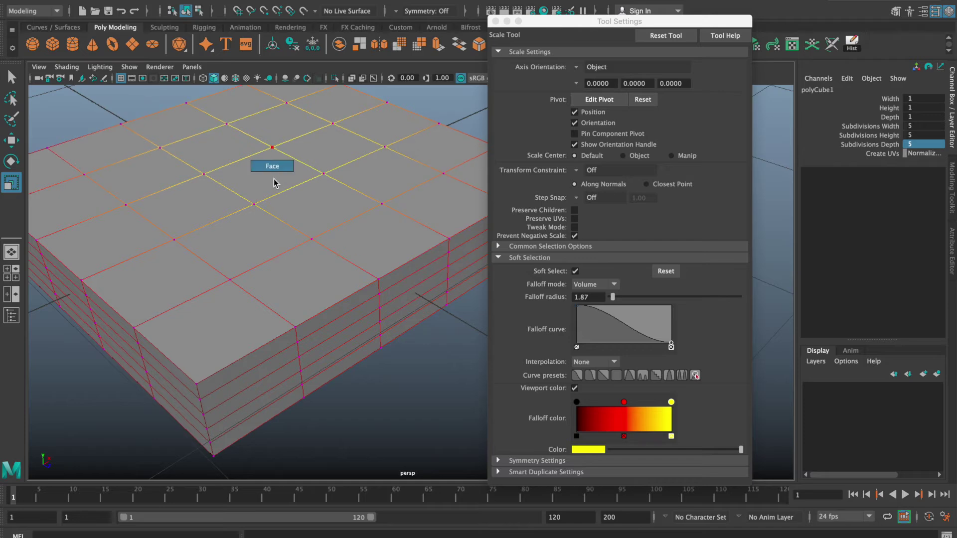
left_click(277, 177)
scroll(311, 223, "down", 3)
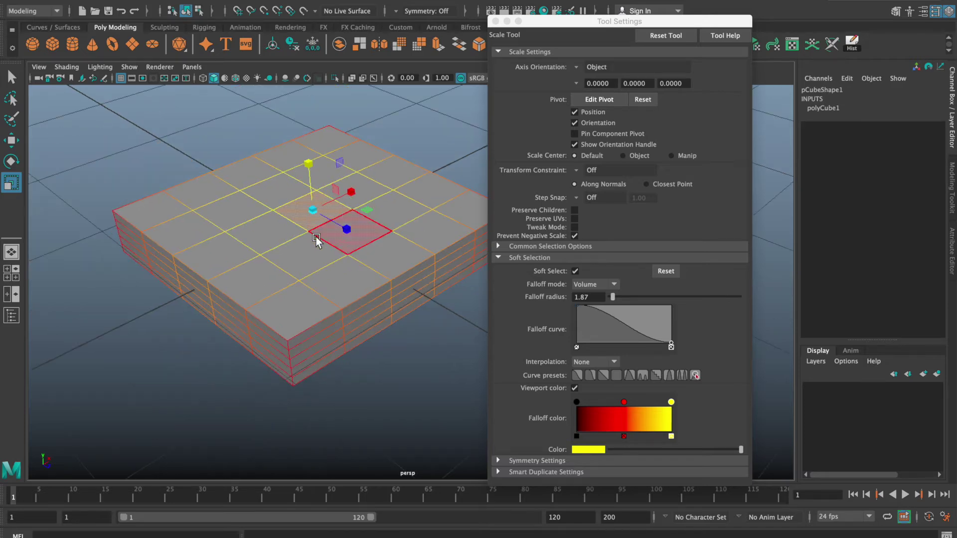
Activate the Move tool and reduce the soft selection falloff radius to 1.05.
key("w")
scroll(279, 230, "up", 1)
left_click_drag(248, 228, 224, 230)
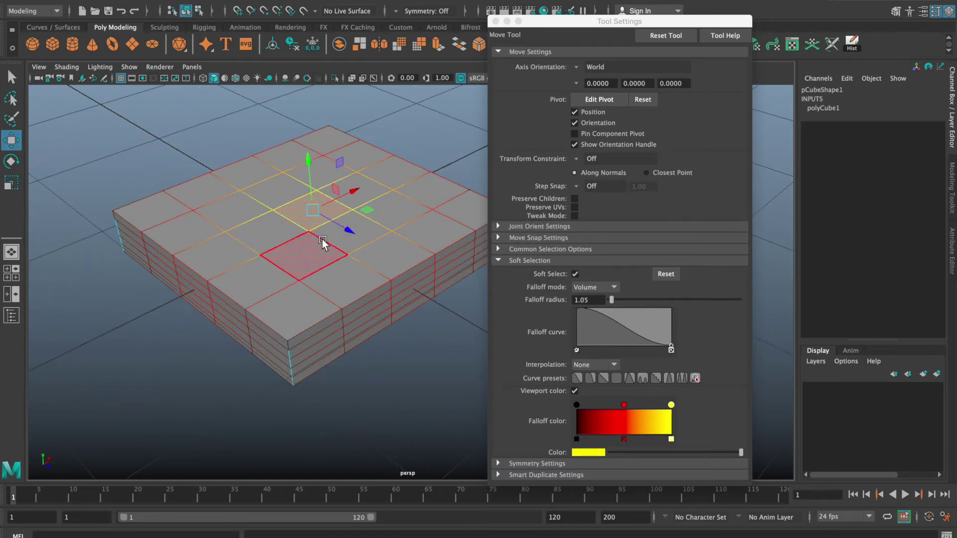
Raise the slab's top center face along the Y axis using the Volume falloff.
left_click_drag(325, 244, 328, 204, "alt")
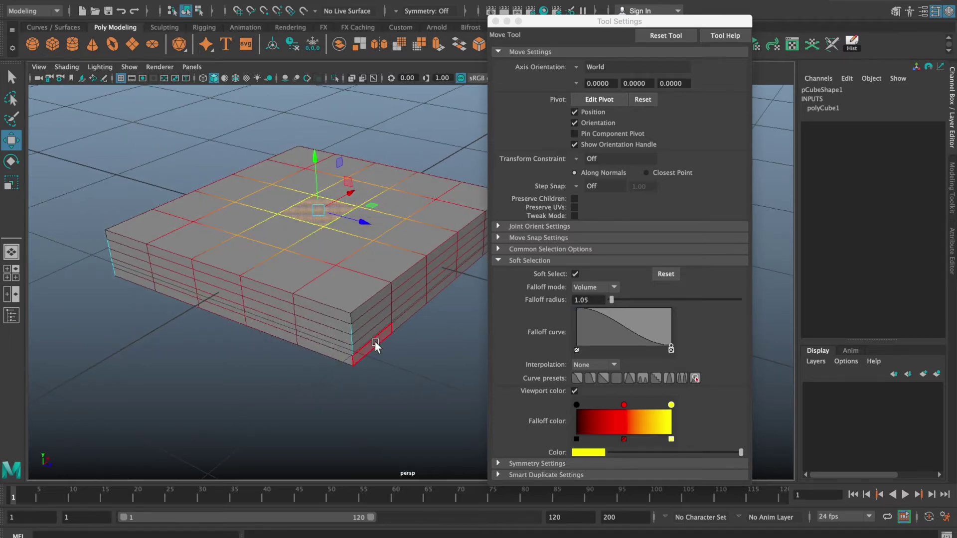
left_click_drag(390, 355, 333, 231, "alt")
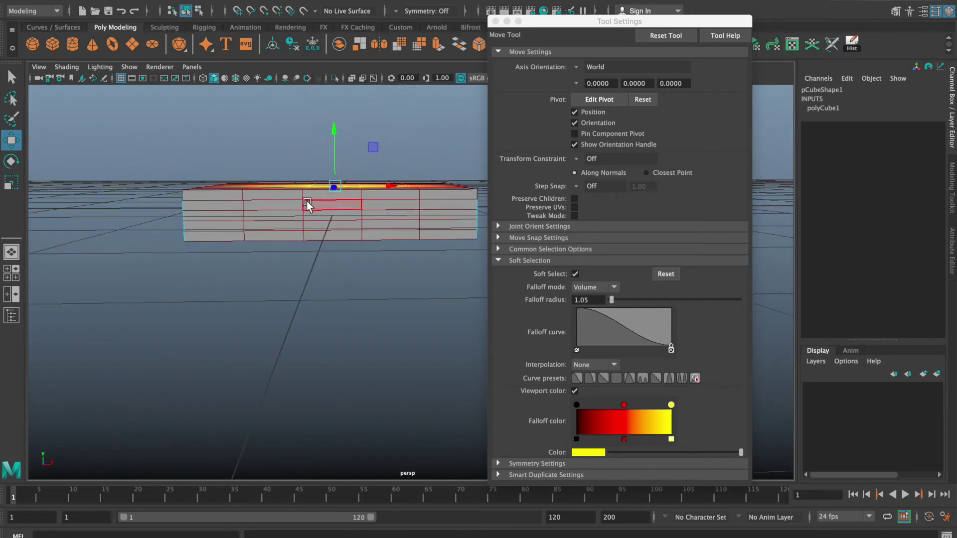
mouse_move(322, 220)
left_mouse_down("alt")
mouse_move(363, 208)
mouse_move(324, 237)
left_mouse_up("alt")
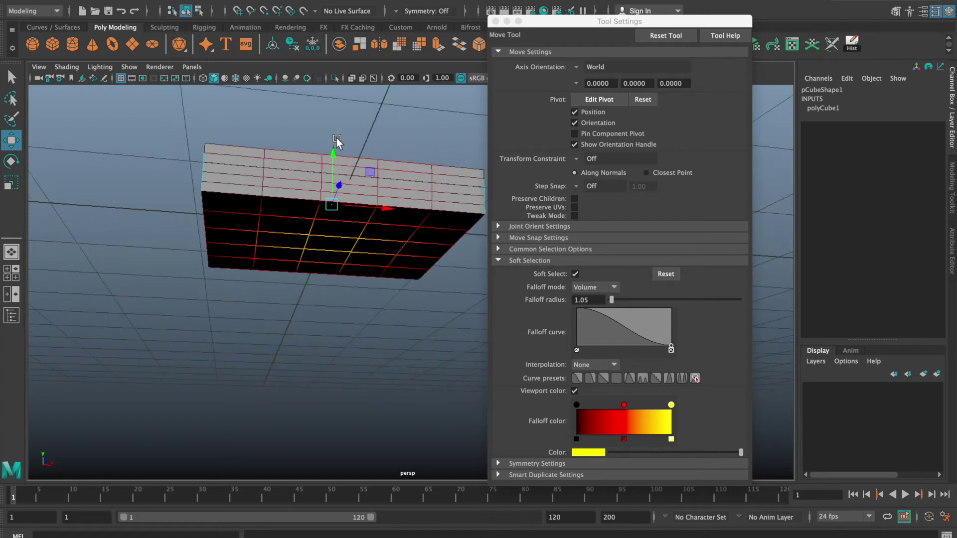
left_click_drag(333, 153, 333, 81)
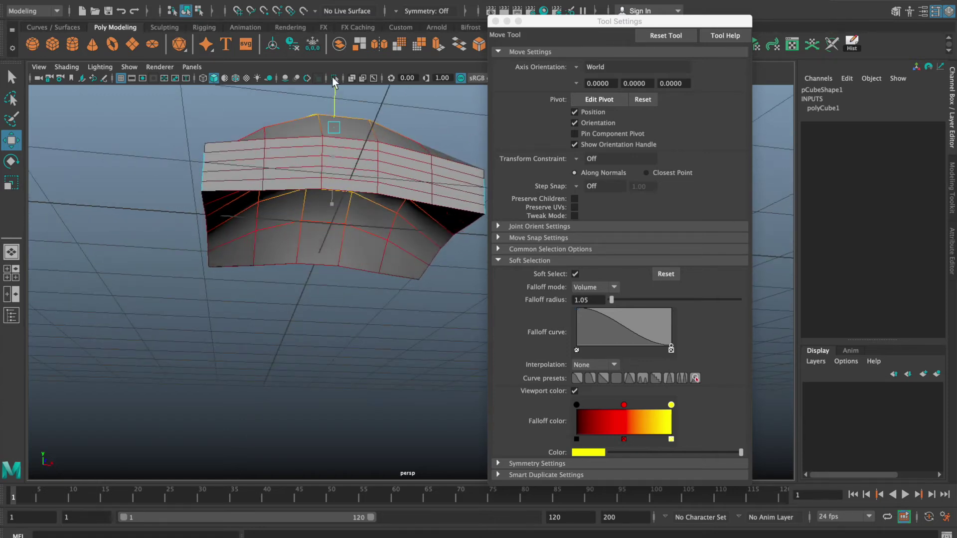
Undo the raise of the slab's top center face and switch the soft selection falloff mode to Surface.
left_click_drag(344, 192, 376, 228, "alt")
key("ctrl+z")
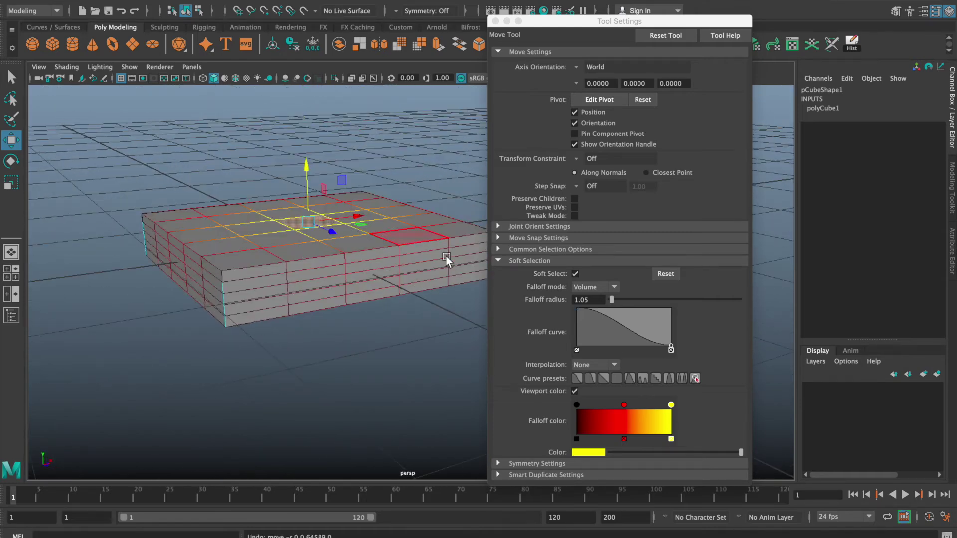
left_click(589, 287)
left_click(596, 310)
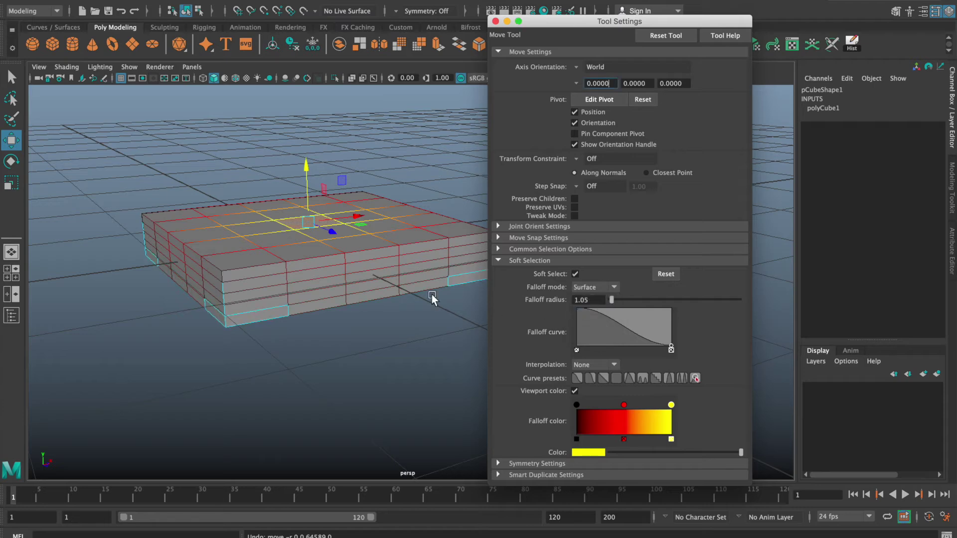
left_click_drag(349, 299, 341, 235, "alt")
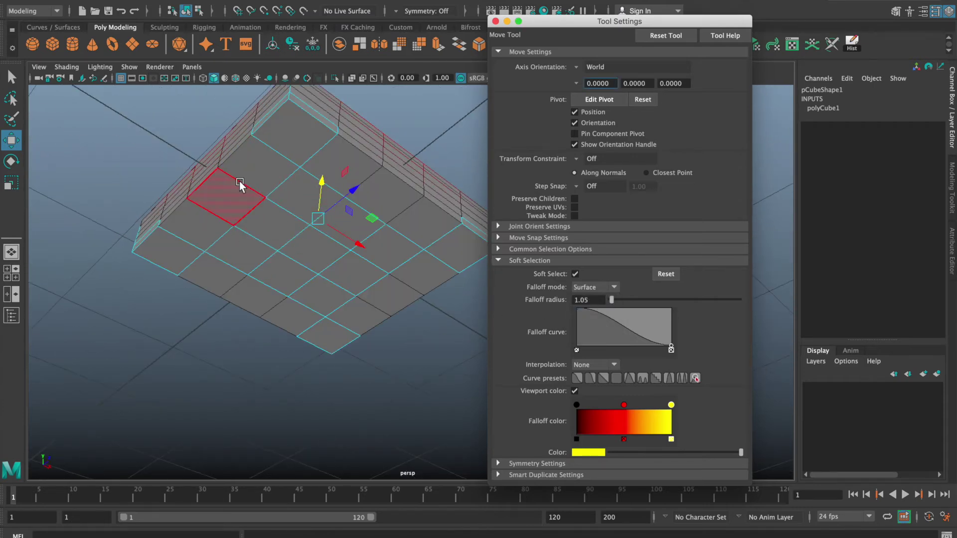
left_click(226, 193)
key("ctrl+z")
left_click_drag(331, 205, 347, 260, "alt")
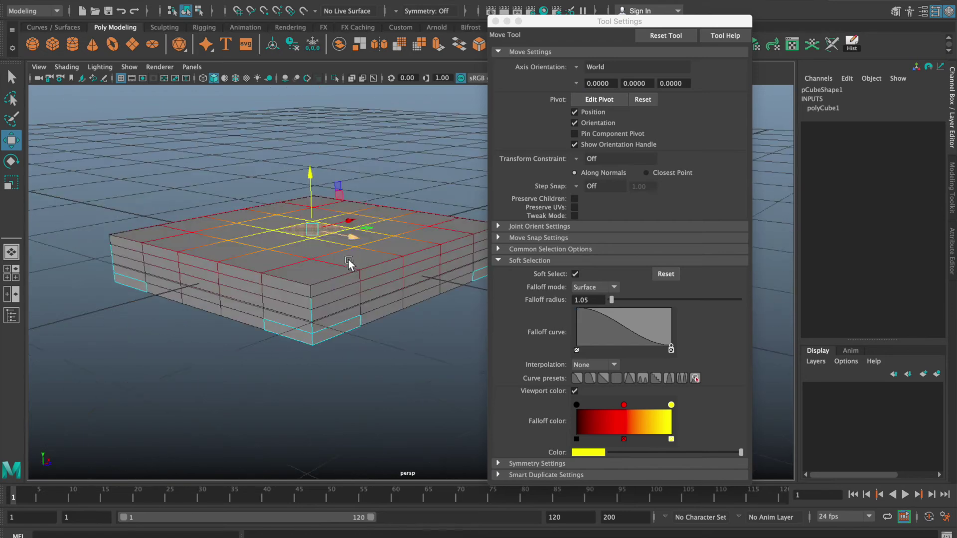
Reduce the falloff radius to 0.82 and raise the slab's top center face along the Y axis using Surface falloff.
key("b")
left_click_drag(340, 221, 331, 248)
left_click_drag(308, 197, 305, 131)
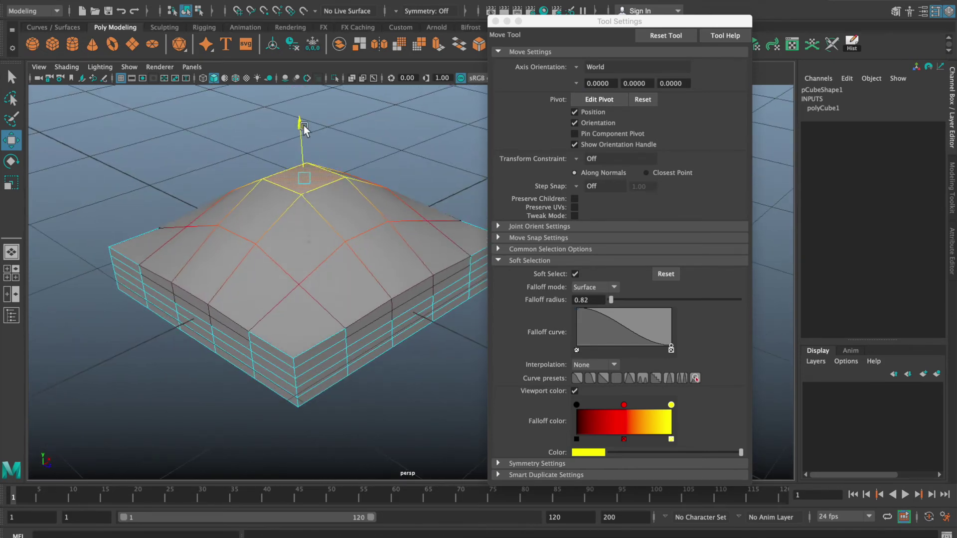
left_click_drag(326, 264, 331, 236, "alt")
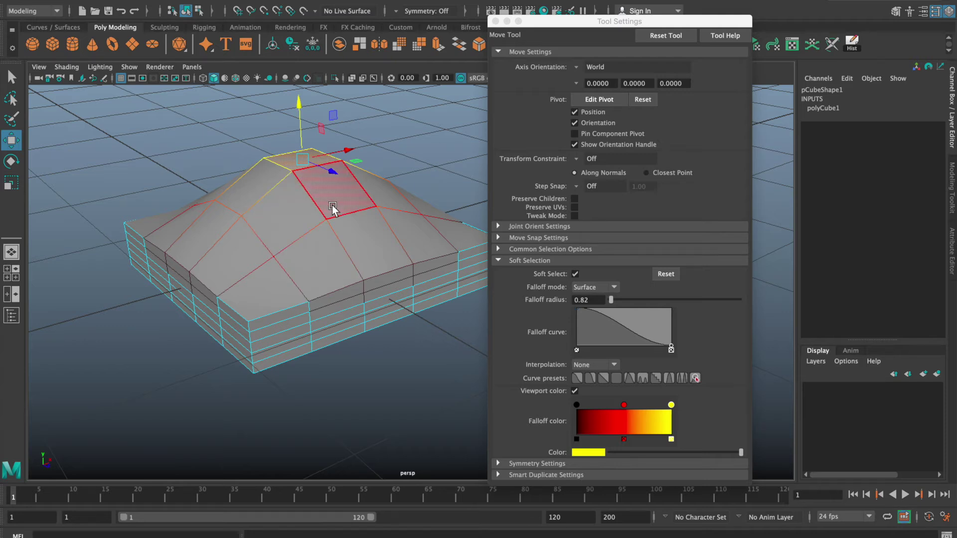
Enlarge the soft selection falloff radius to 5.42 around the raised face.
key("b")
left_click_drag(327, 190, 955, 213)
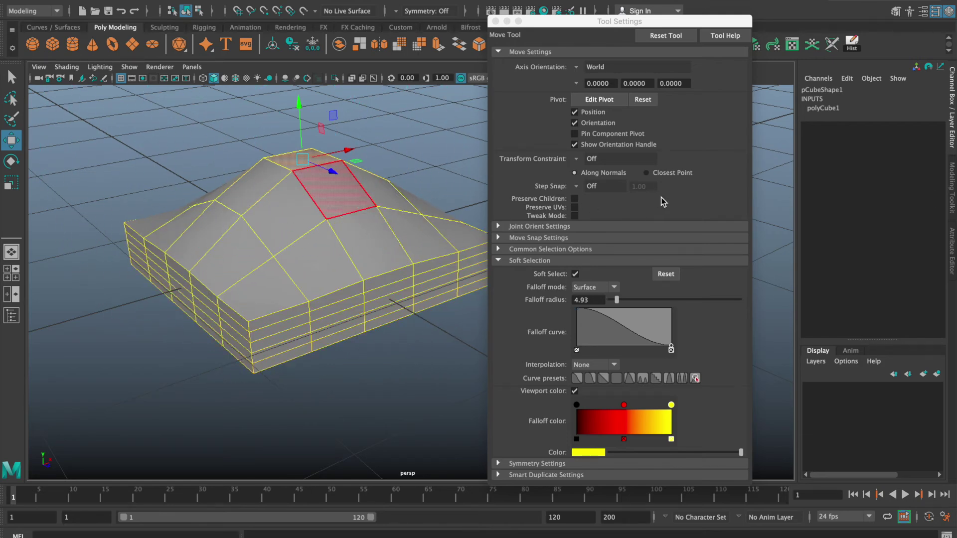
left_click(253, 200)
left_click(391, 222)
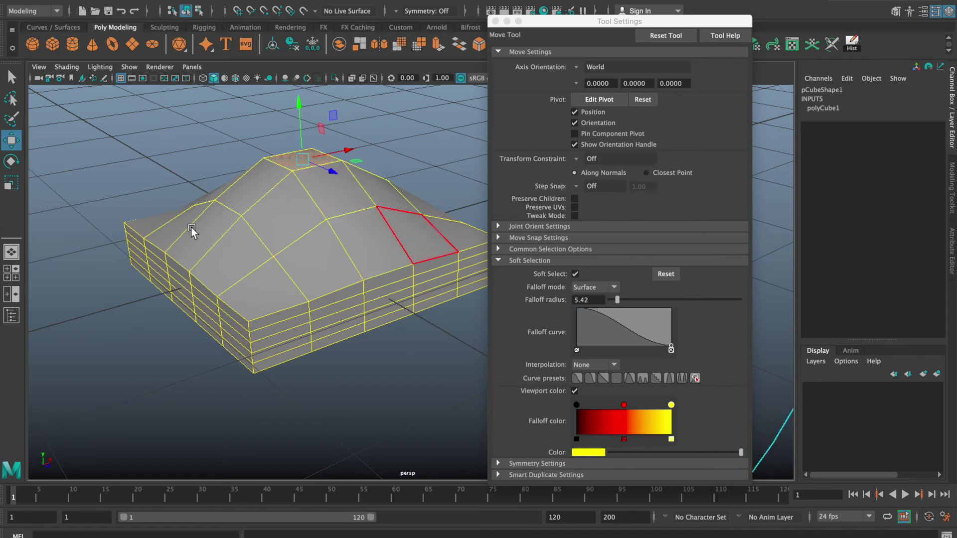
Shrink the falloff radius to 0.69 and enlarge it again to 6.22 to compare its reach over the slab.
left_click(384, 227)
left_click_drag(361, 228, 229, 230)
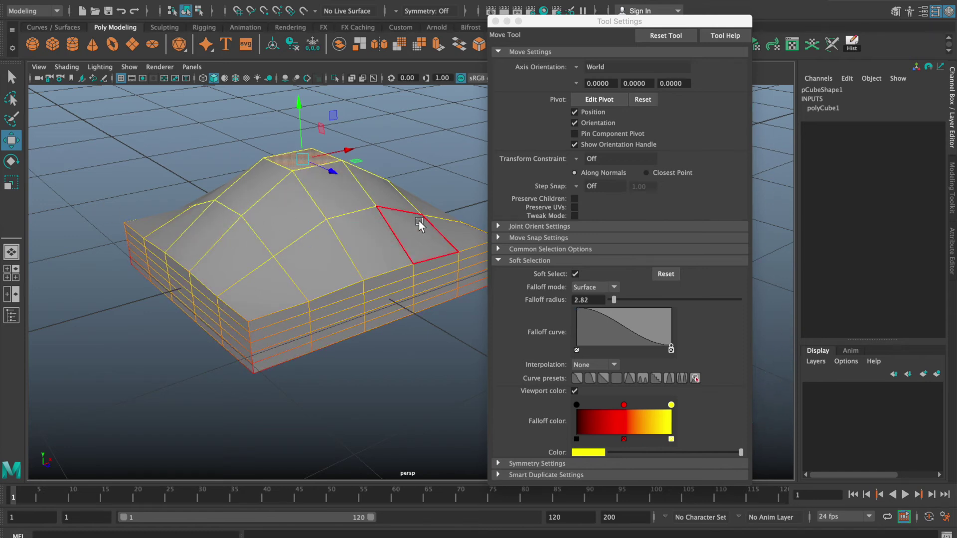
left_click_drag(410, 224, 220, 230)
left_click_drag(368, 219, 218, 224)
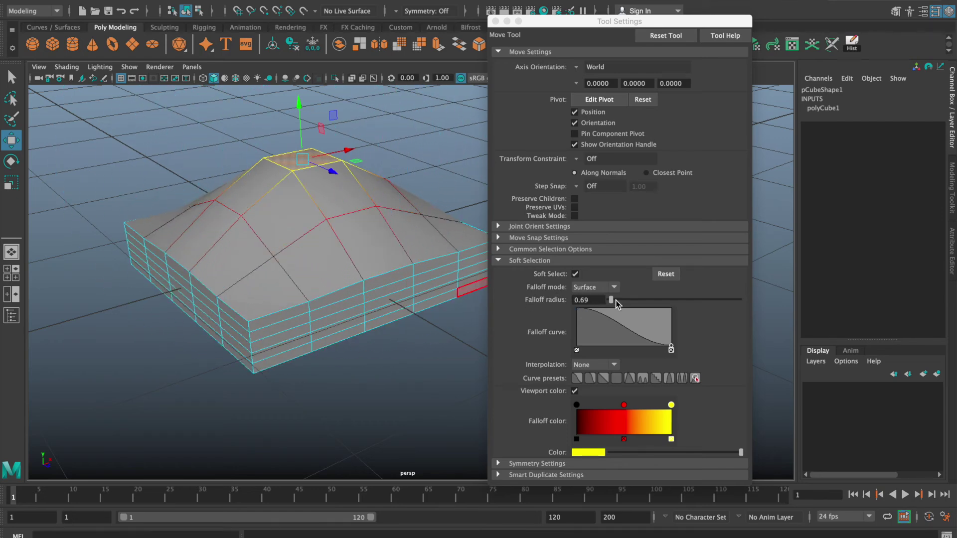
left_click_drag(615, 300, 636, 303)
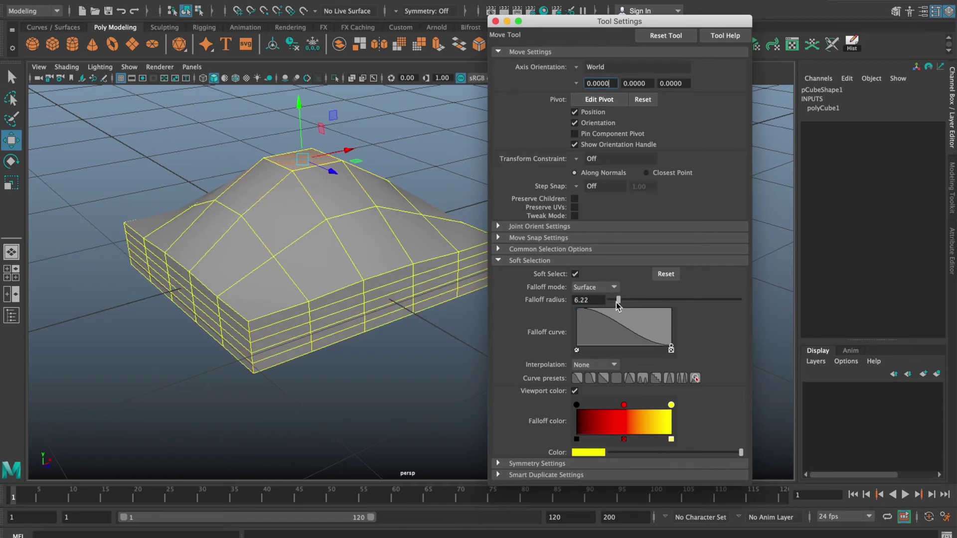
Undo the falloff radius changes and the raise of the slab's top center face.
left_click(381, 223)
key("super+z")
key("super+z")
key("super+z")
key("super+z")
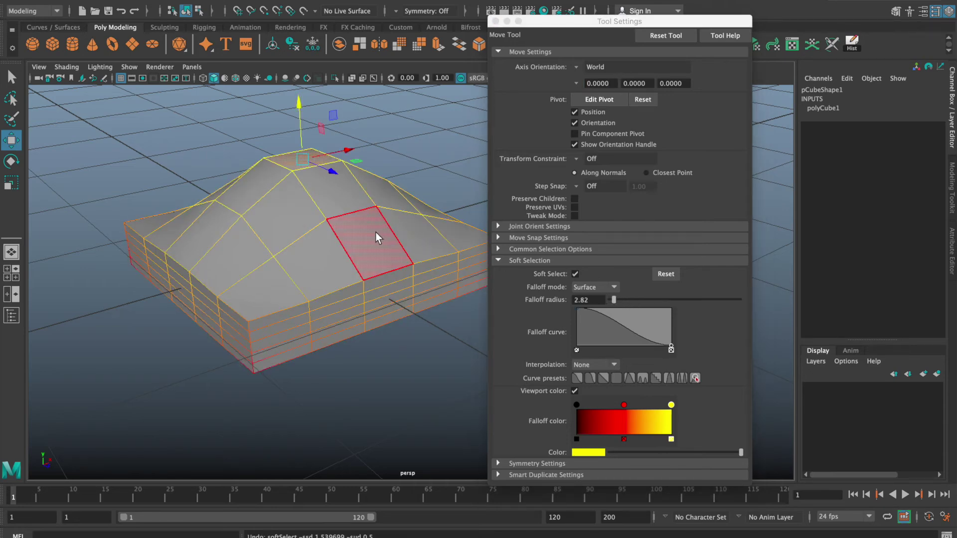
key("ctrl+z")
key("ctrl+z")
key("ctrl+z")
key("ctrl+z")
key("ctrl+z")
key("ctrl+z")
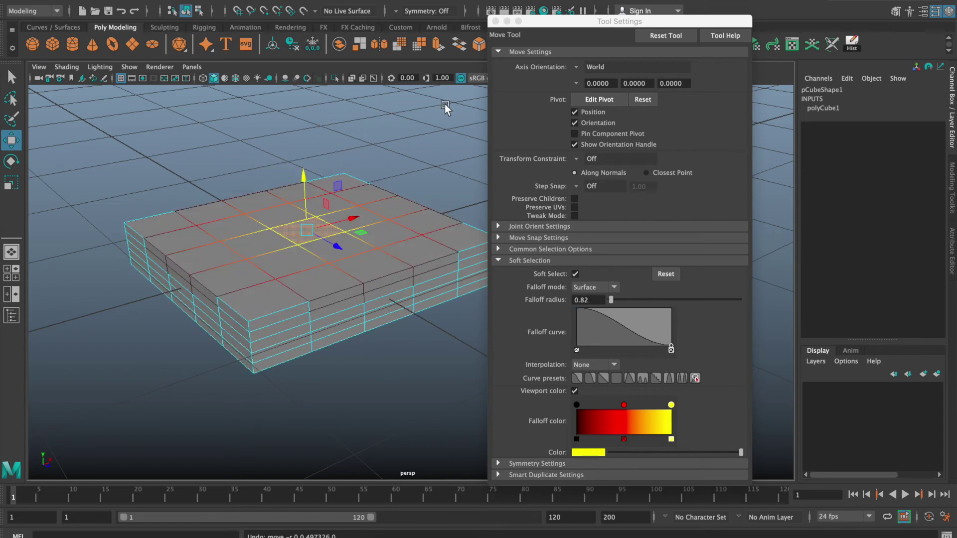
Move the Tool Settings window clear of the slab, and clear the face selection with soft selection turned off.
left_click_drag(531, 22, 717, 63)
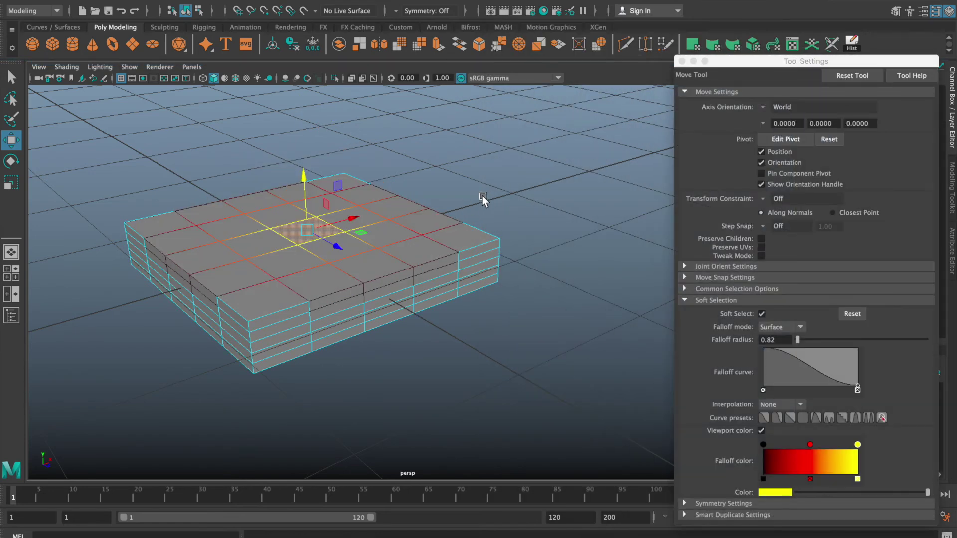
left_click(468, 207)
left_click_drag(427, 220, 396, 209, "alt")
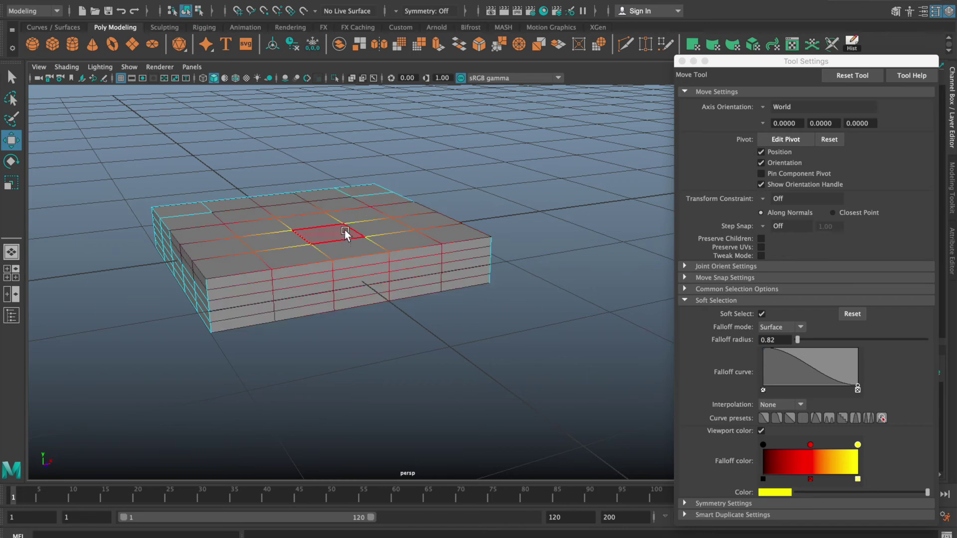
key("b")
left_click_drag(351, 263, 359, 245, "alt")
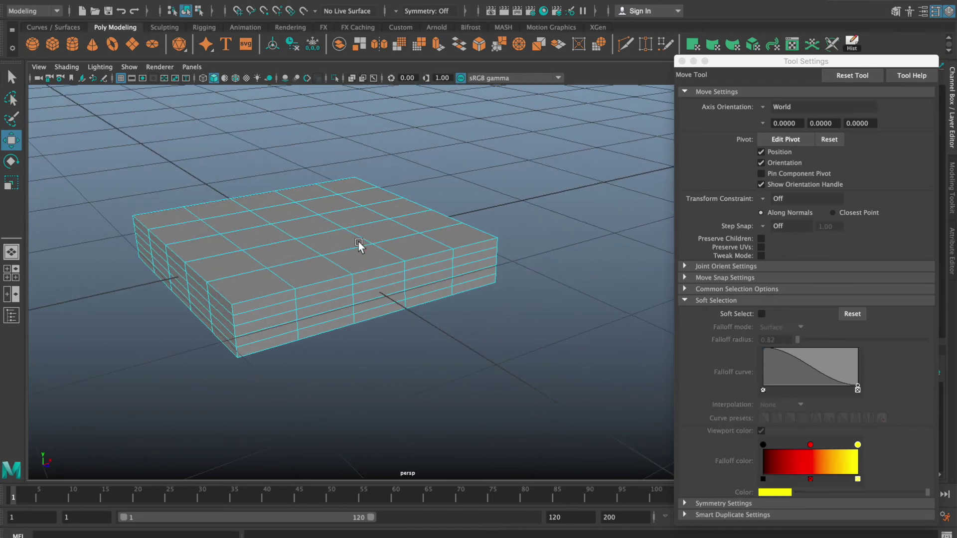
Display the slab in smooth mesh preview and switch it to edge selection mode.
key("3")
middle_click_drag(356, 245, 370, 225, "alt")
right_click_drag(355, 218, 427, 234)
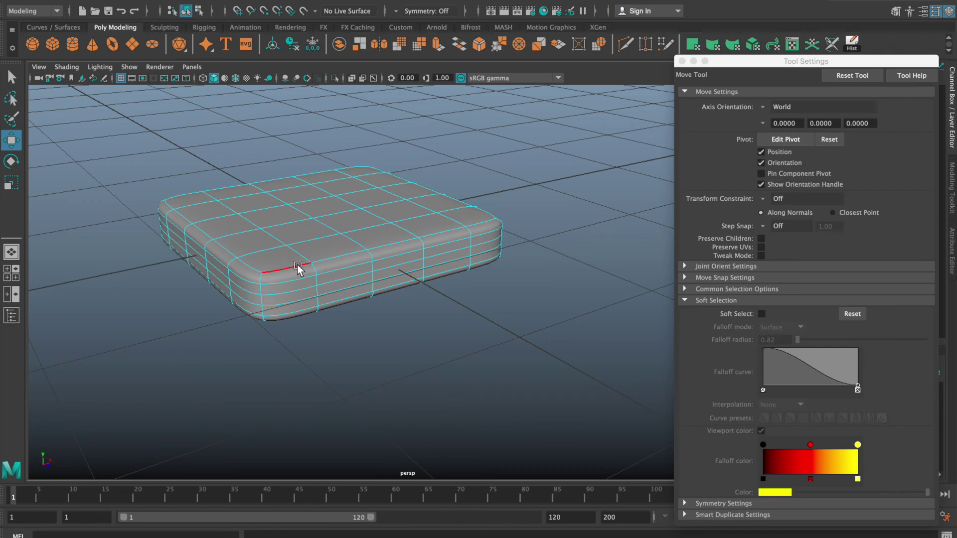
Select the full row of edges along the front border of the slab's top.
right_click_drag(299, 268, 366, 281, "alt")
left_click(223, 259)
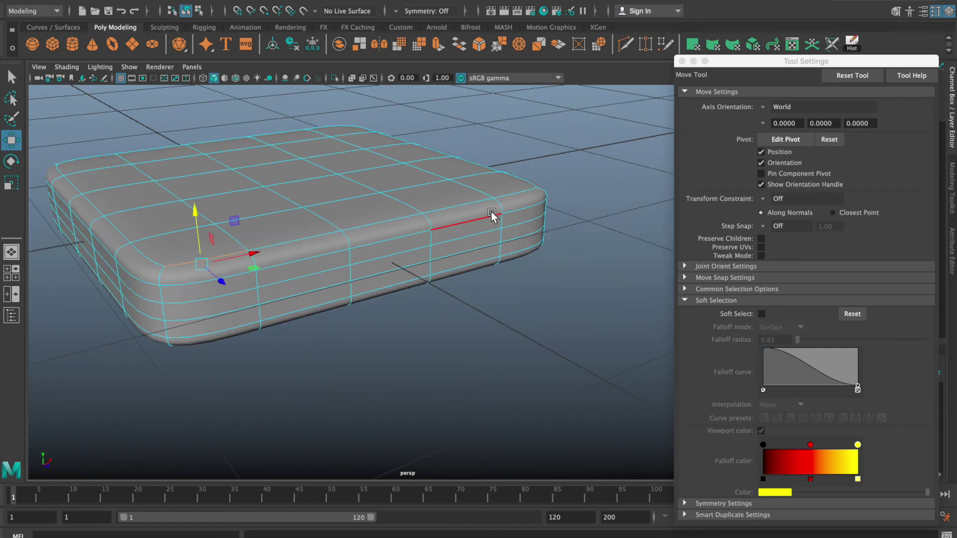
double_click(502, 199, "shift")
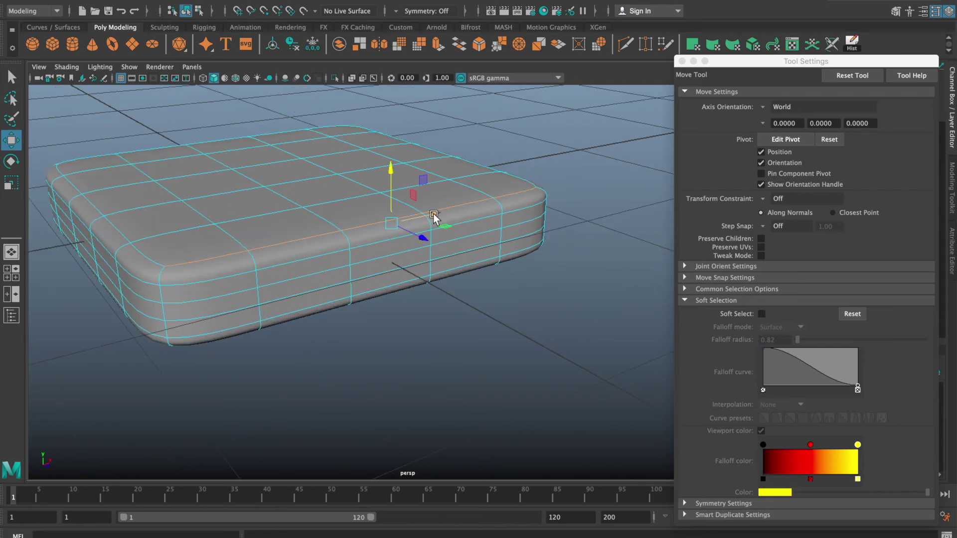
Turn soft selection on with a falloff radius of 0.13 and move the top border edges inward along the Z axis.
key("b")
left_click_drag(331, 216, 275, 235)
left_click_drag(355, 220, 204, 262)
left_click_drag(425, 238, 400, 229)
left_click(560, 269)
Select the row of edges along one bottom border of the slab, starting from its corner edge.
left_click_drag(560, 271, 474, 229, "alt")
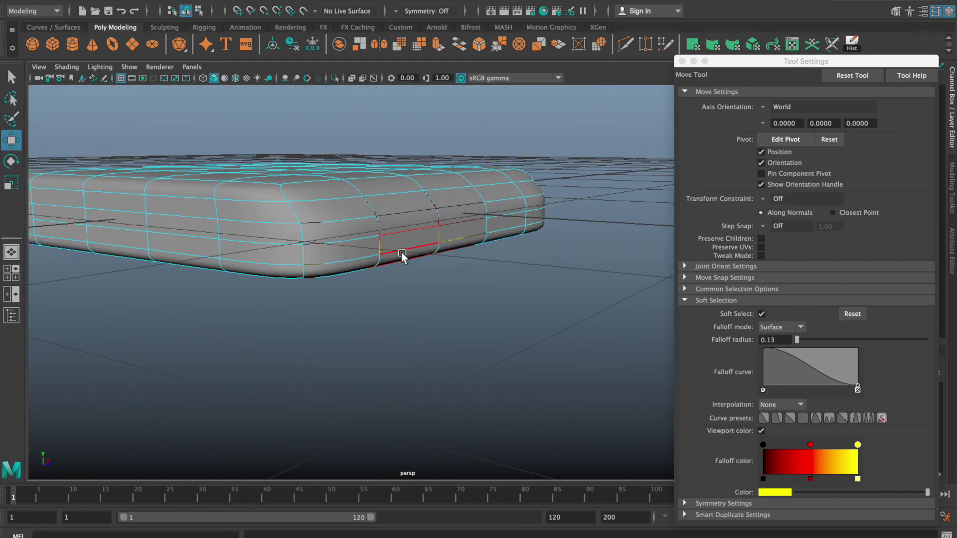
left_click_drag(402, 252, 384, 235, "alt")
left_click(313, 153)
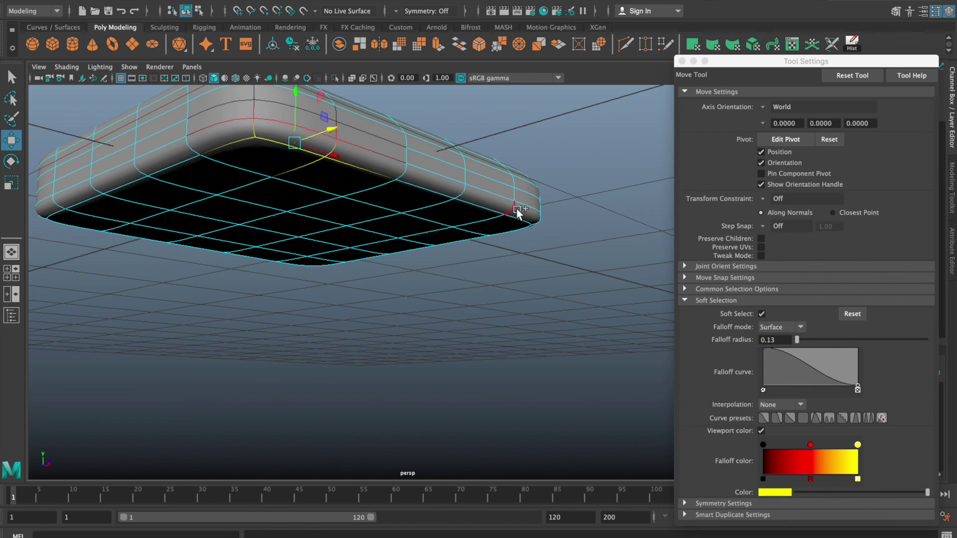